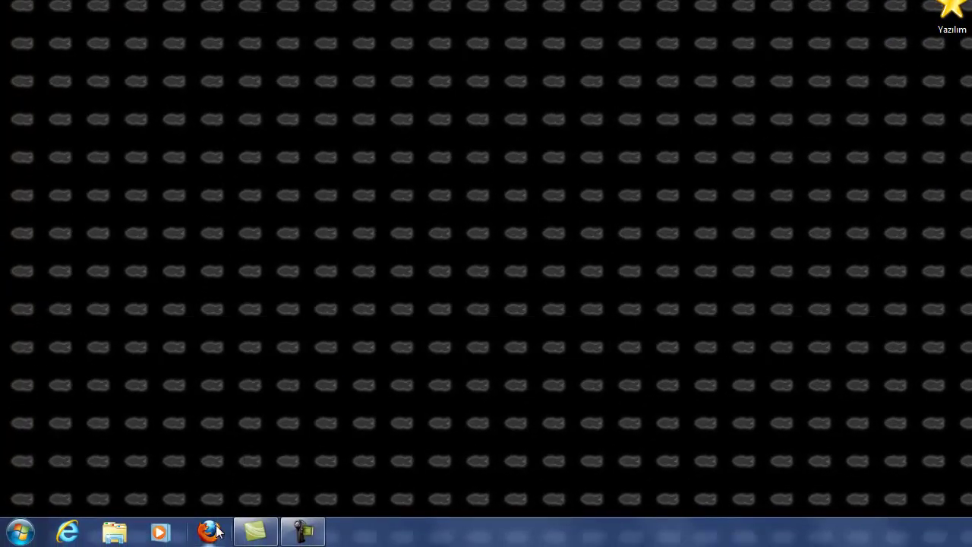
{"action": "left_click", "coordinate": [210, 534]}
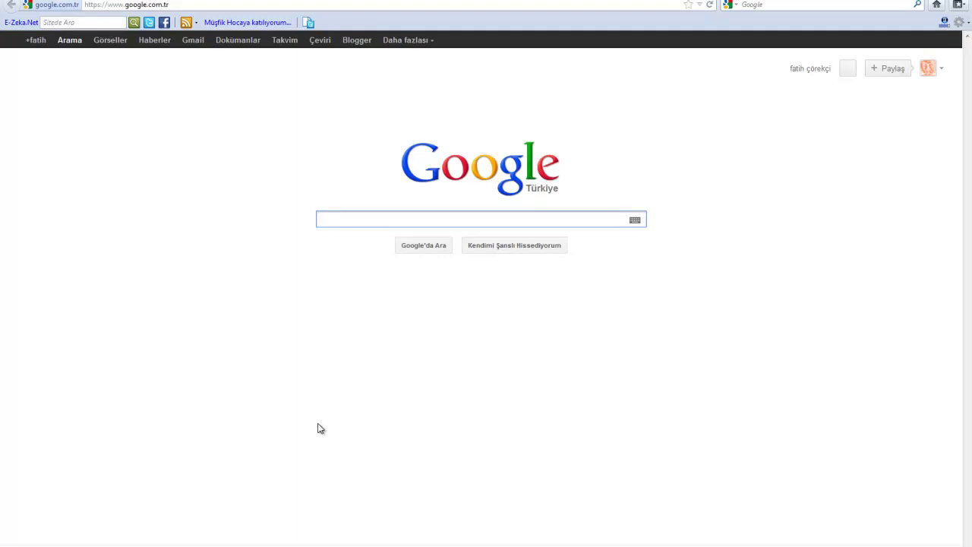
{"action": "type", "text": "ww"}
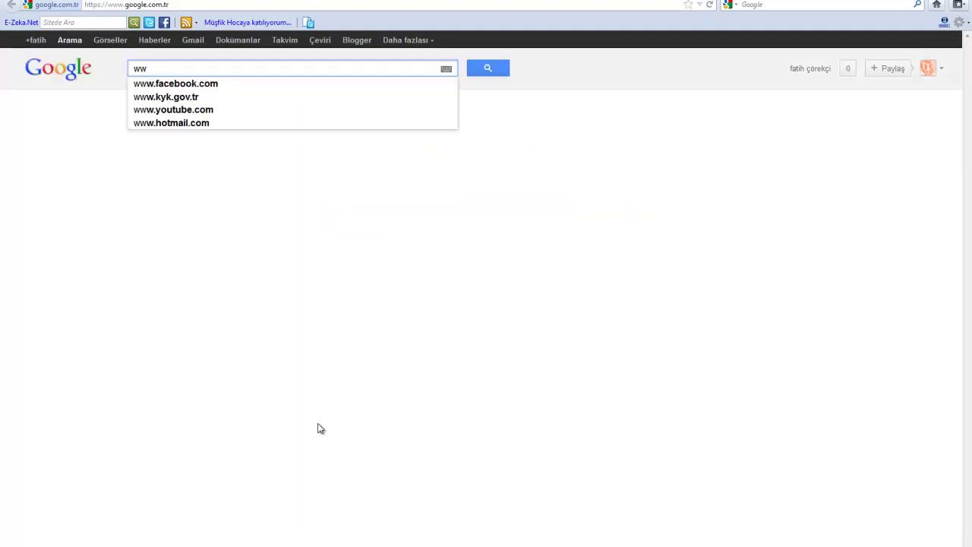
{"action": "type", "text": "w.cizgi"}
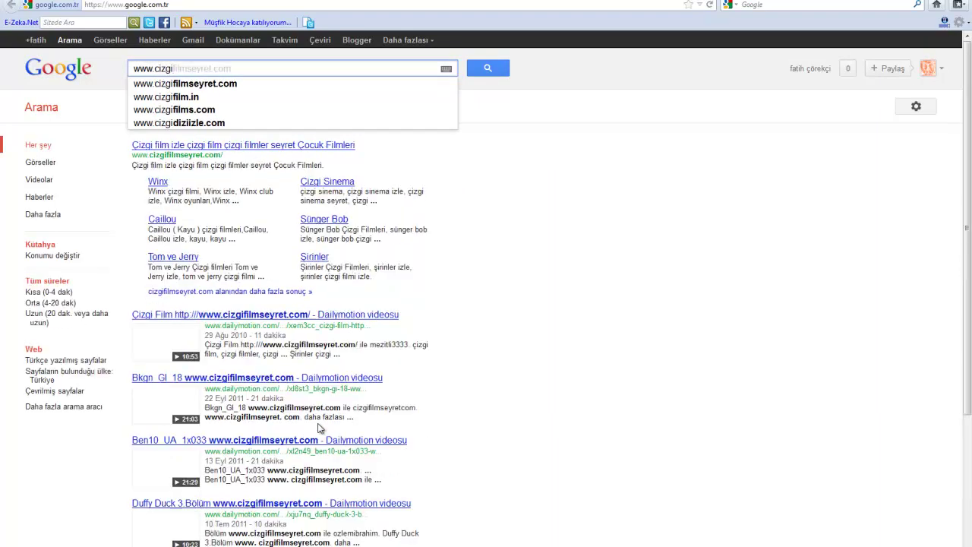
{"action": "type", "text": "film"}
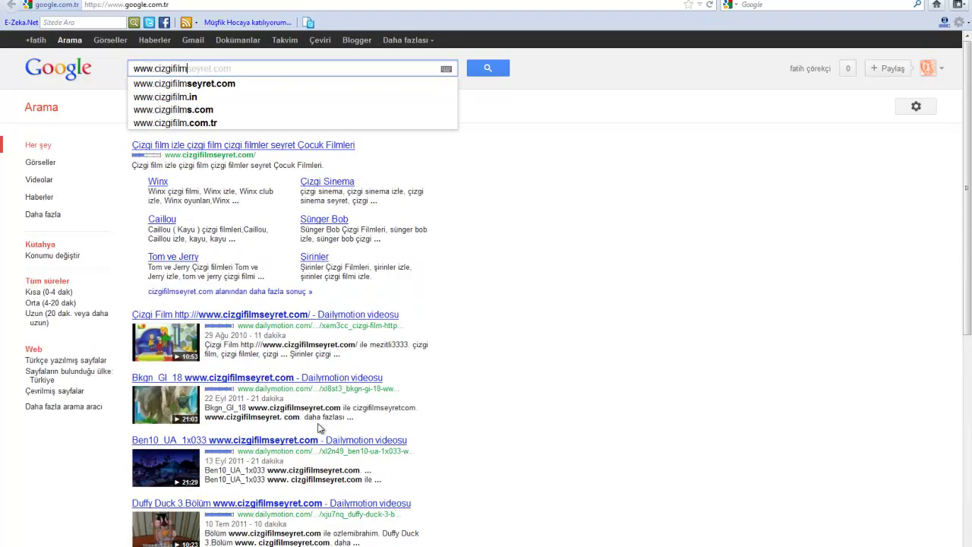
{"action": "type", "text": "makinesi"}
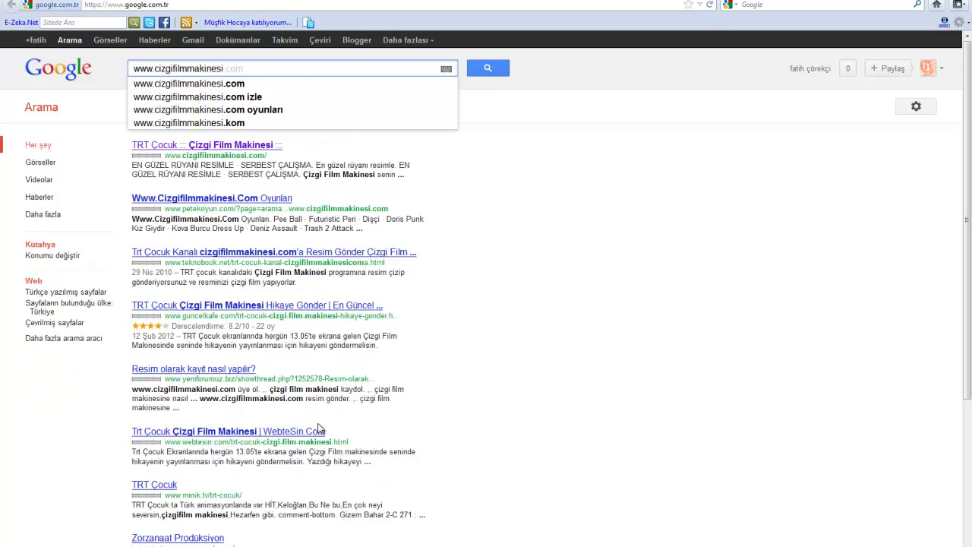
{"action": "key", "text": "Down"}
{"action": "key", "text": "Return"}
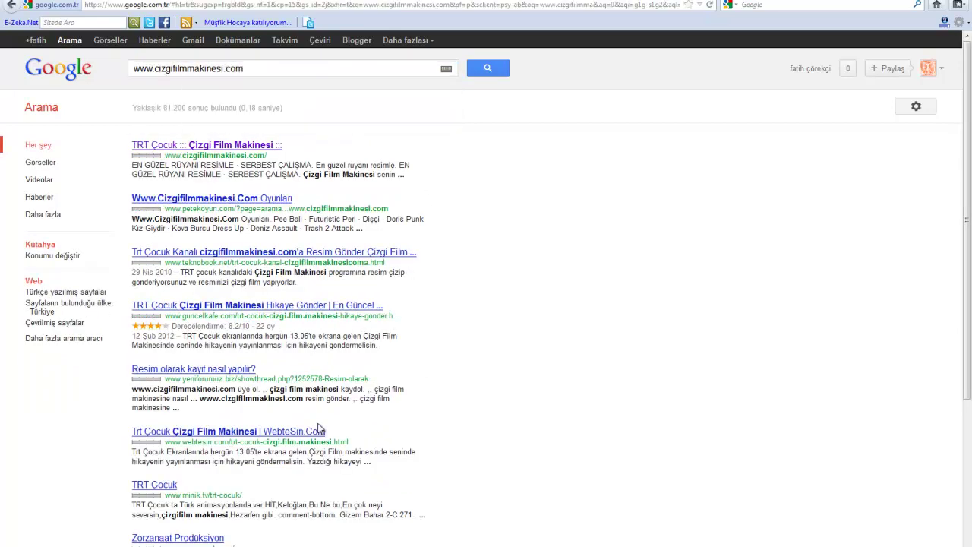
{"action": "left_click", "coordinate": [224, 148]}
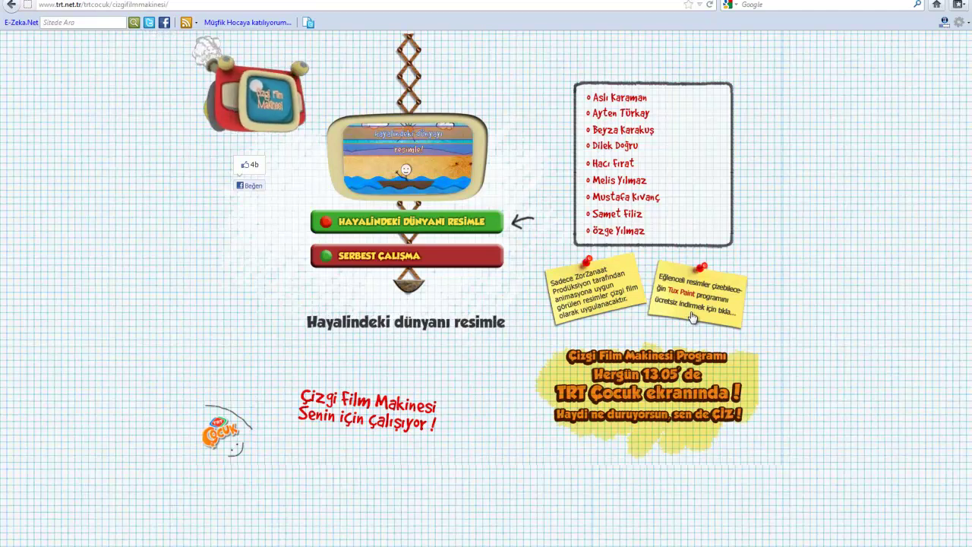
Download the free Tux Paint installer ZIP offered on the page and minimize the download window.
{"action": "left_click", "coordinate": [692, 318]}
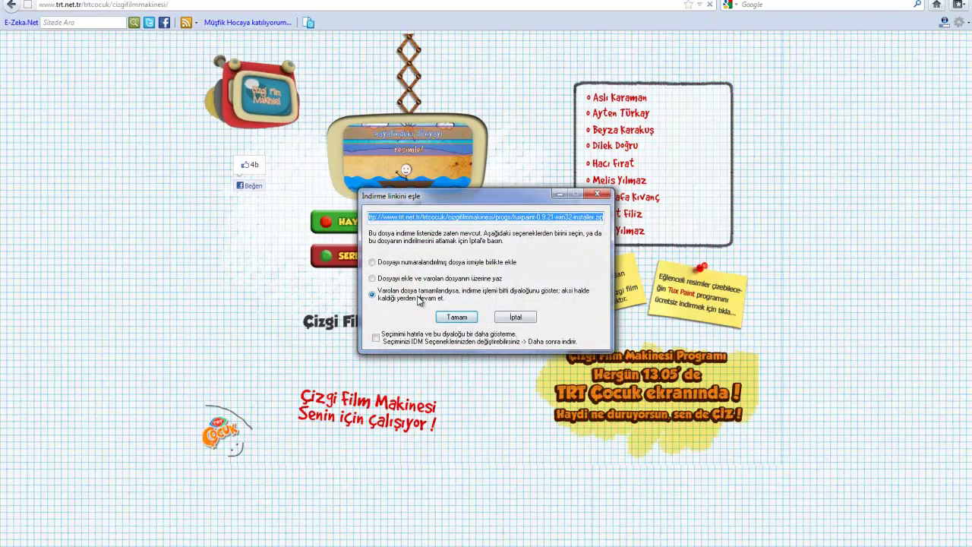
{"action": "left_click", "coordinate": [457, 317]}
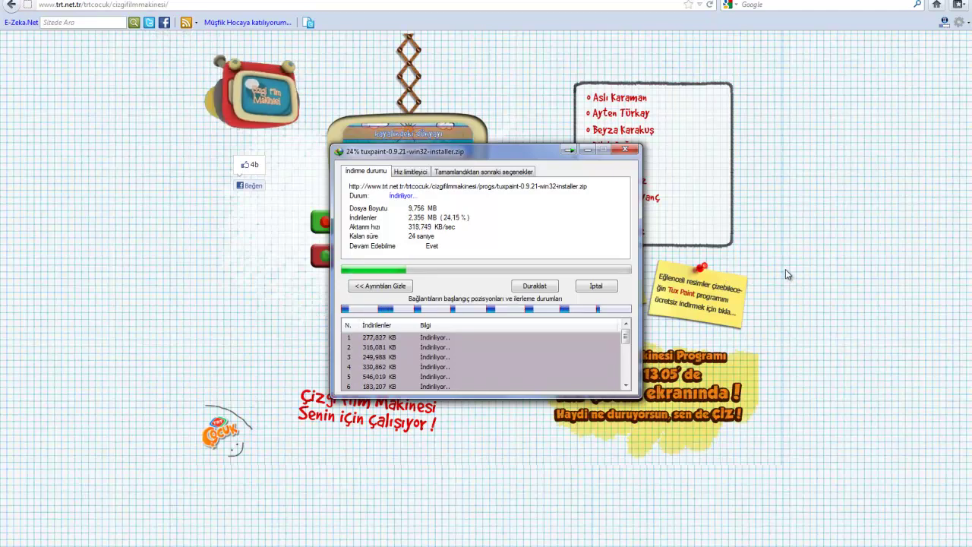
{"action": "left_click", "coordinate": [589, 152]}
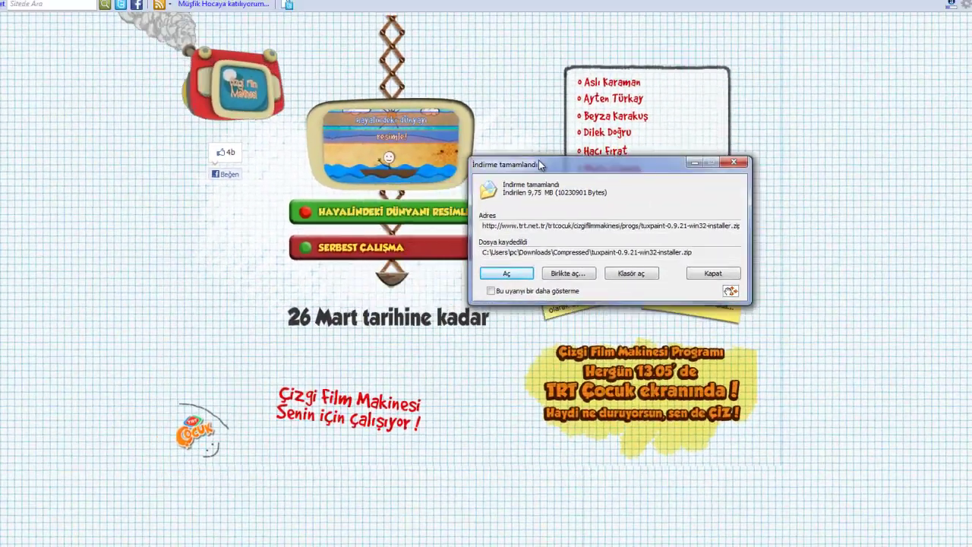
{"action": "left_click_drag", "start_coordinate": [538, 164], "coordinate": [574, 136]}
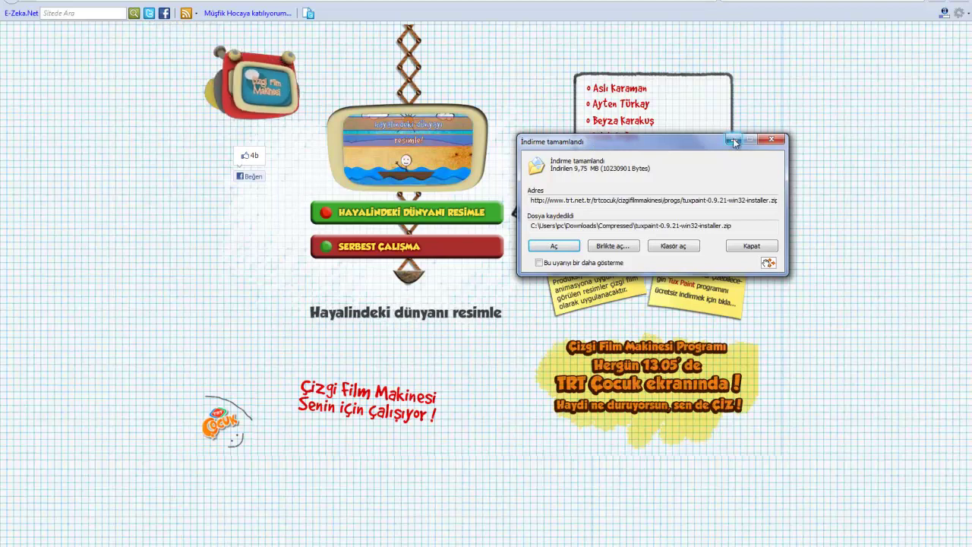
{"action": "left_click", "coordinate": [731, 138]}
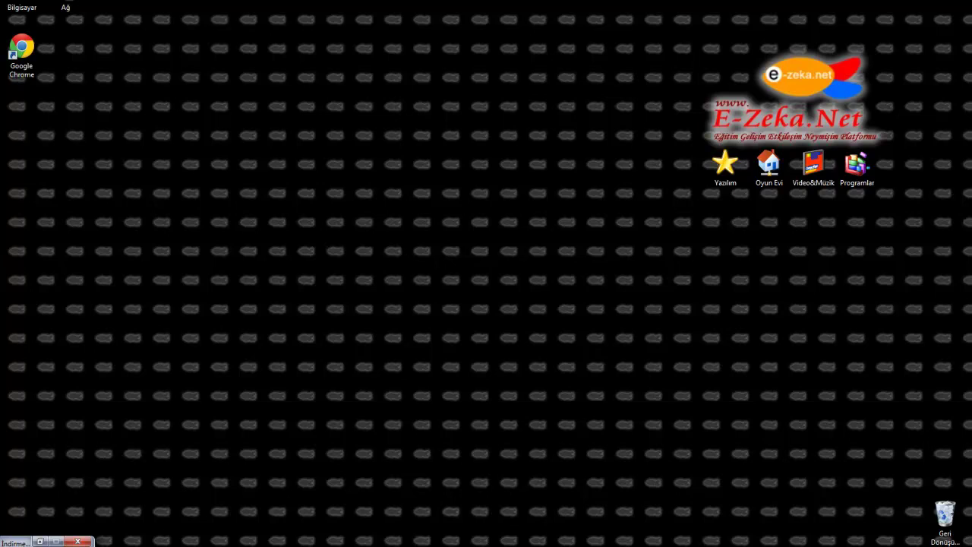
Restore the completed download window, close the Kitaplıklar window and open the folder containing the downloaded ZIP.
{"action": "left_click", "coordinate": [40, 541]}
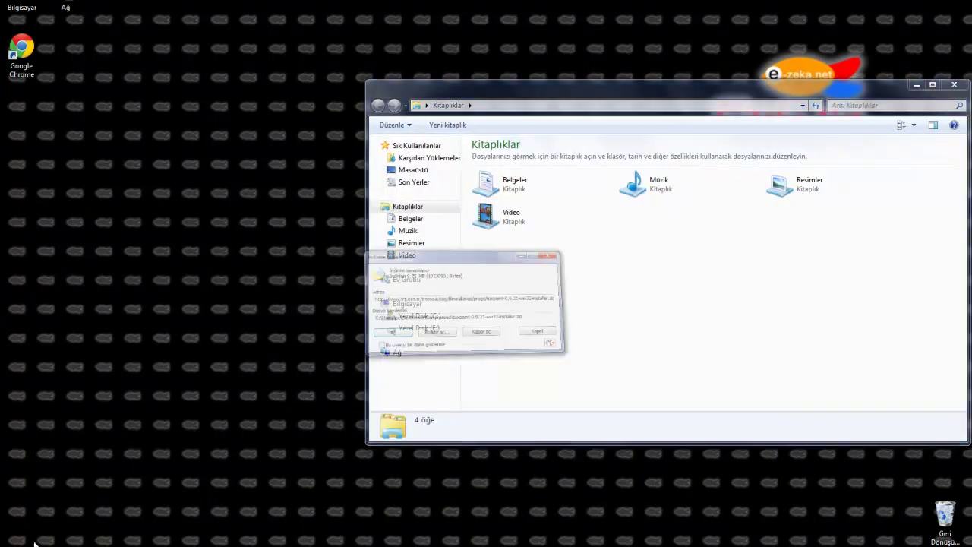
{"action": "left_click", "coordinate": [963, 85]}
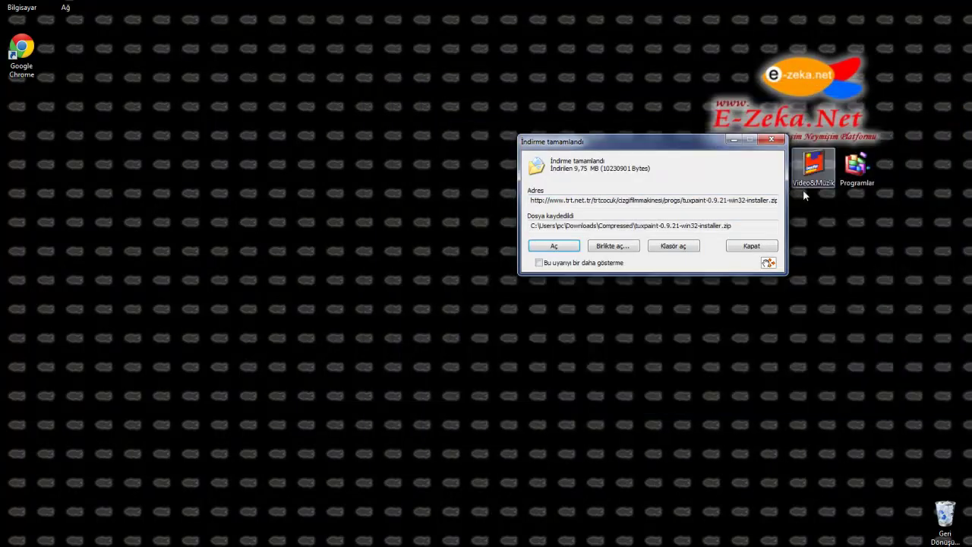
{"action": "left_click_drag", "start_coordinate": [617, 142], "coordinate": [567, 138]}
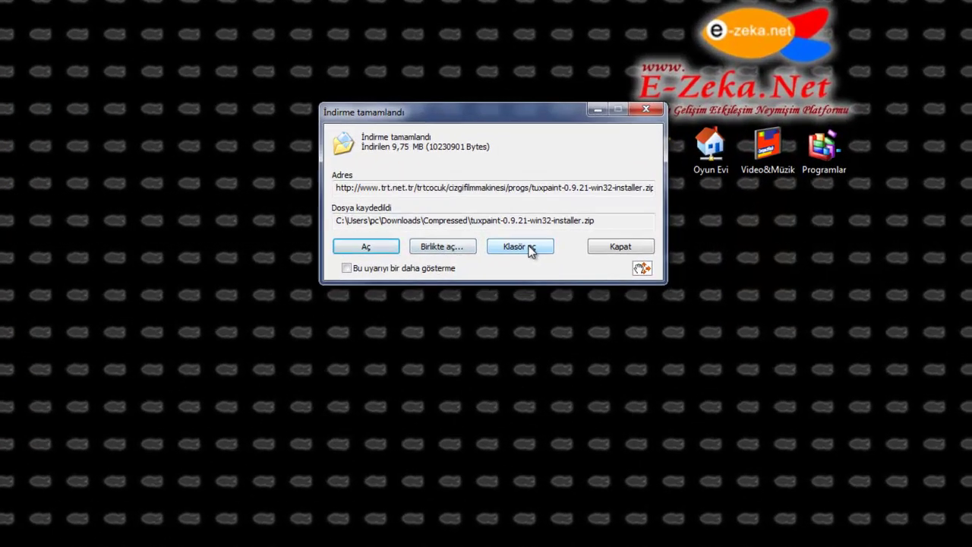
{"action": "left_click", "coordinate": [530, 248]}
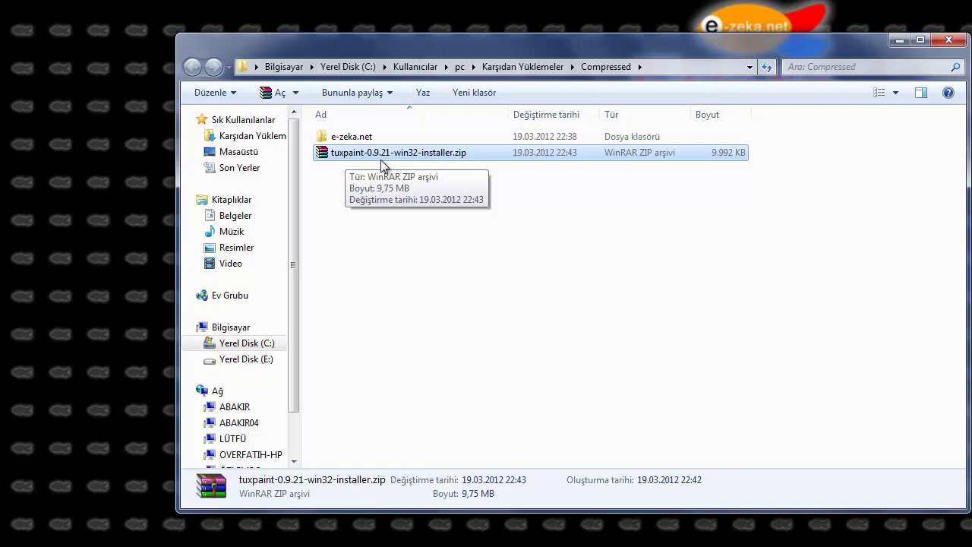
Extract tuxpaint-0.9.21-win32-installer.zip directly into the current Compressed folder.
{"action": "left_click", "coordinate": [320, 192]}
{"action": "left_click", "coordinate": [339, 155]}
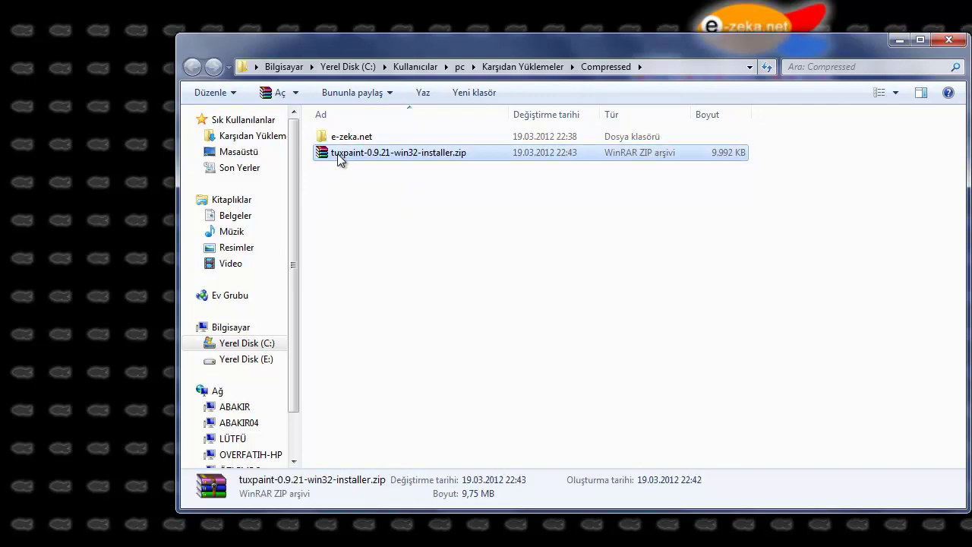
{"action": "right_click", "coordinate": [338, 157]}
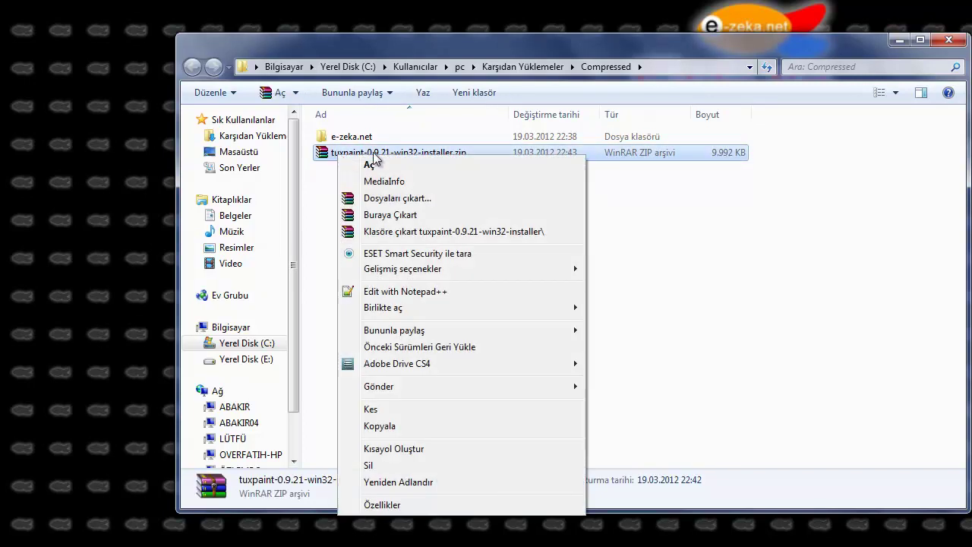
{"action": "left_click", "coordinate": [409, 216]}
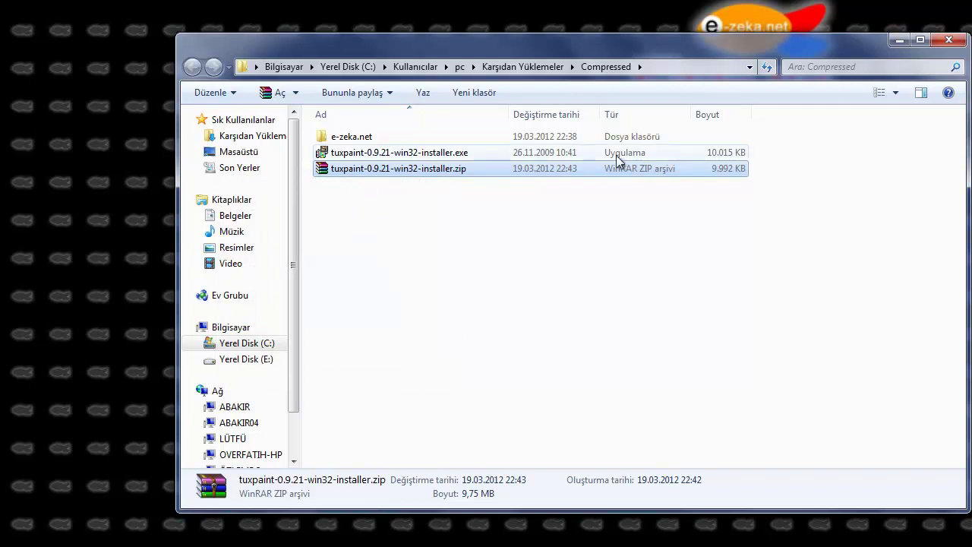
Run the extracted tuxpaint-0.9.21-win32-installer.exe and move its setup wizard slightly upward.
{"action": "left_click", "coordinate": [389, 157]}
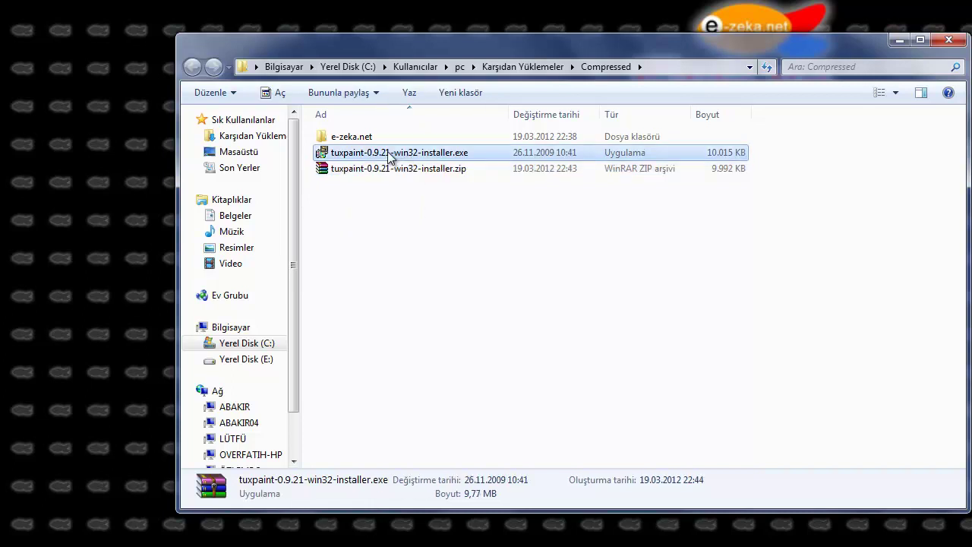
{"action": "left_click", "coordinate": [387, 206]}
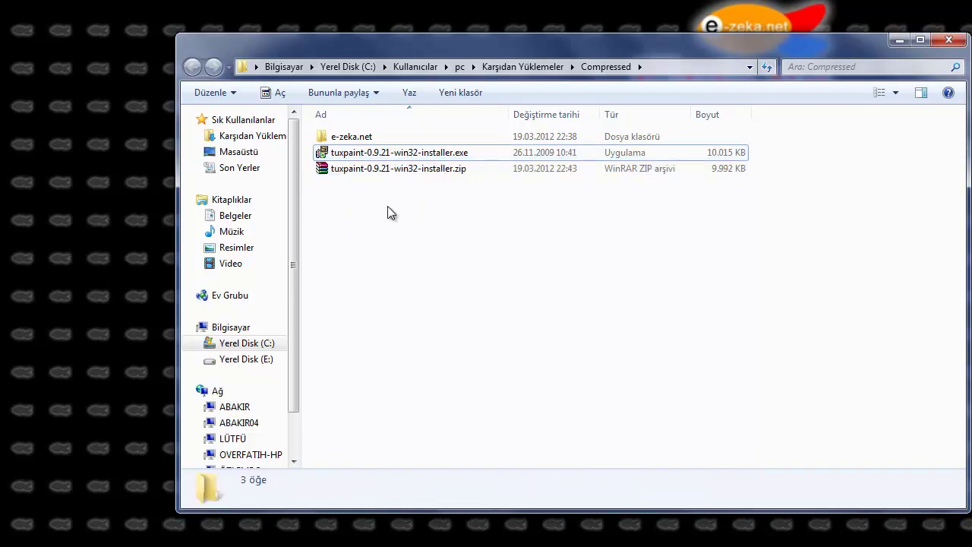
{"action": "left_click", "coordinate": [371, 157]}
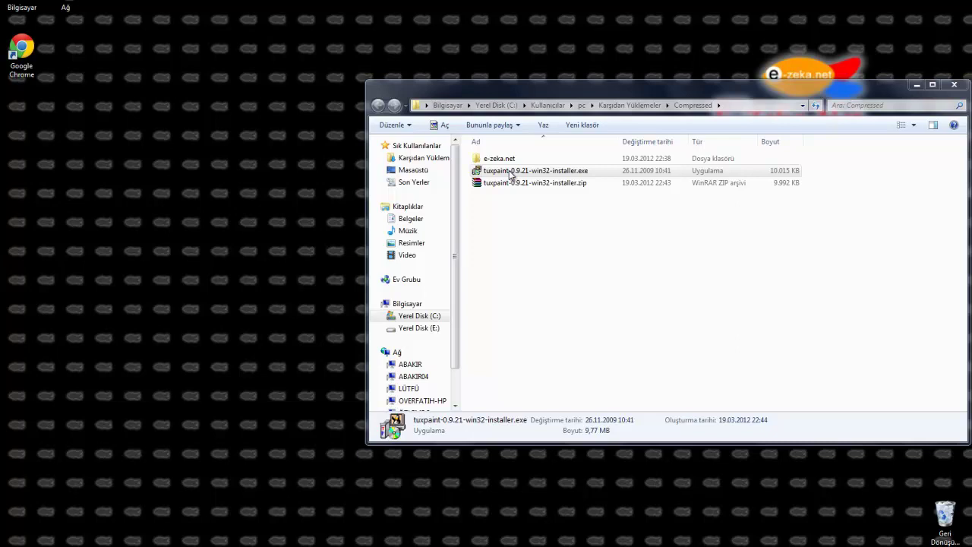
{"action": "double_click", "coordinate": [510, 175]}
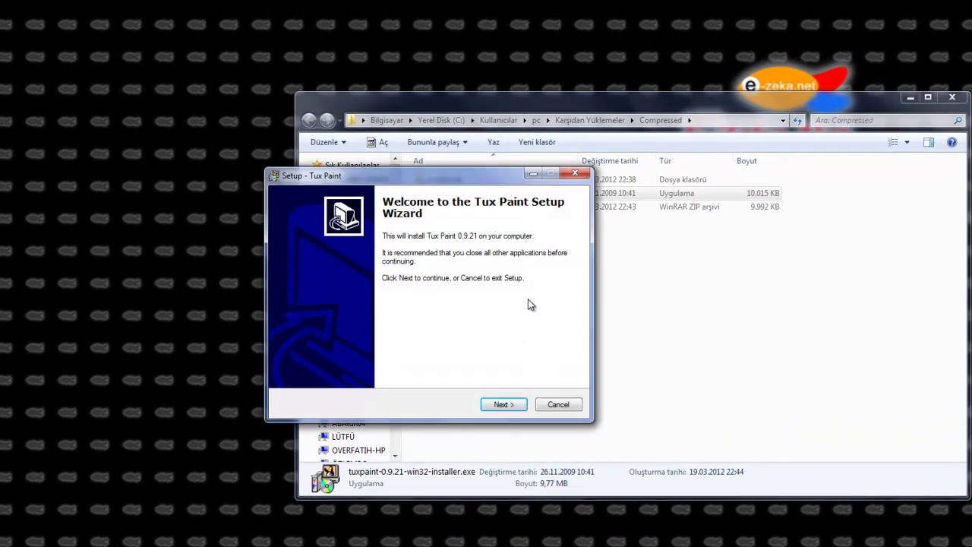
{"action": "left_click_drag", "start_coordinate": [424, 174], "coordinate": [436, 143]}
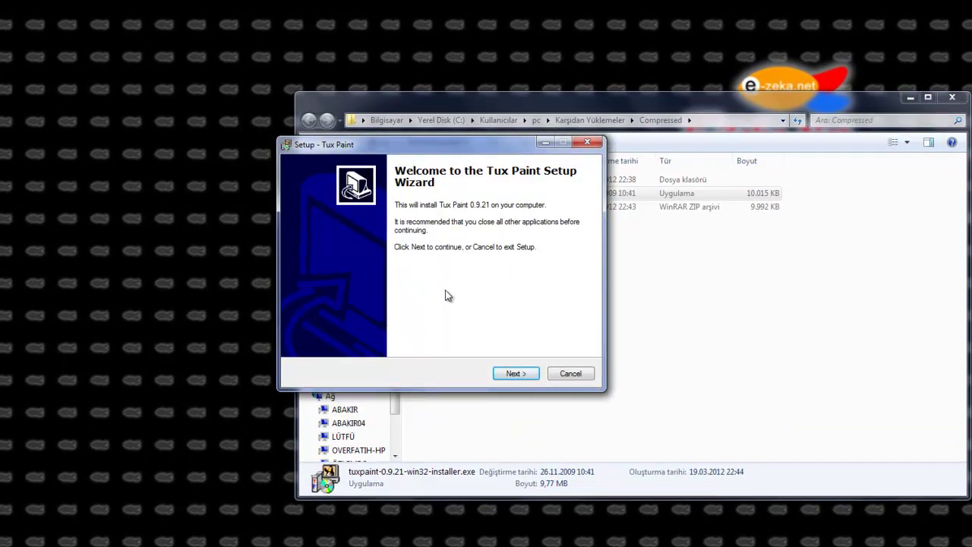
Proceed to the Tux Paint license agreement, go through its text to the end and accept it.
{"action": "left_click", "coordinate": [519, 373]}
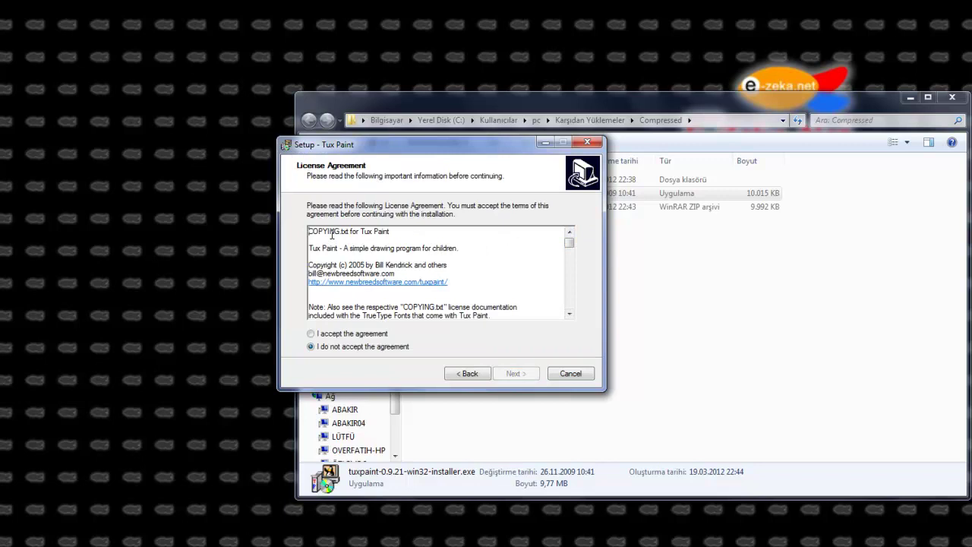
{"action": "left_click_drag", "start_coordinate": [569, 243], "coordinate": [569, 305]}
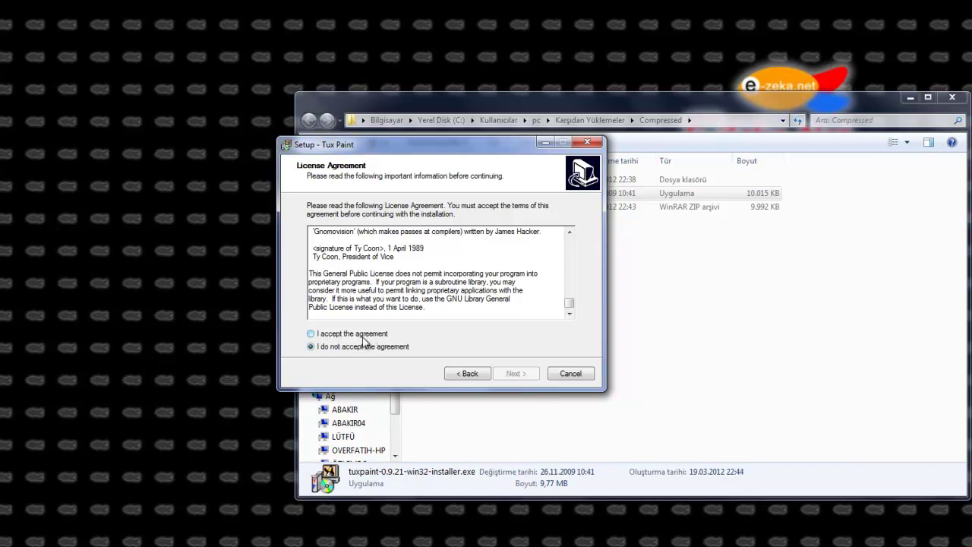
{"action": "left_click", "coordinate": [311, 334]}
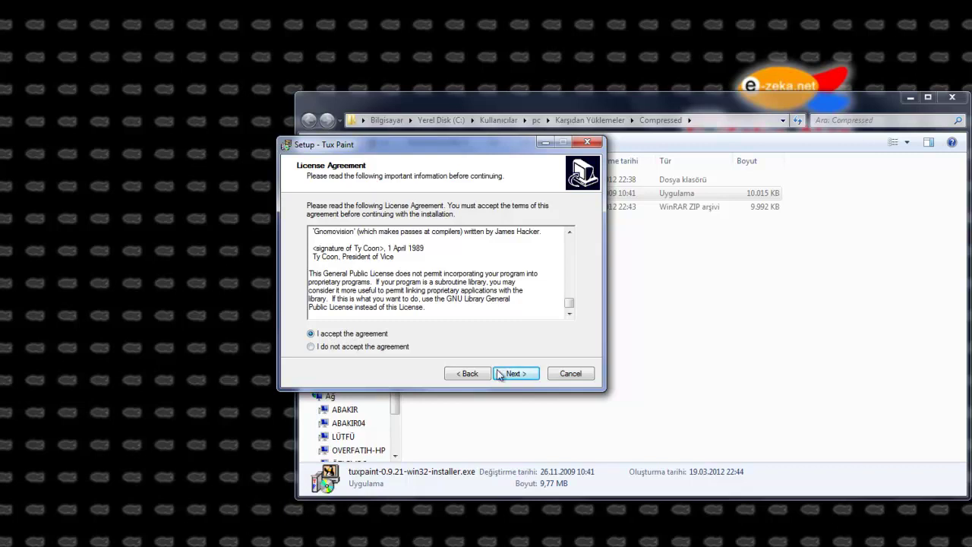
{"action": "left_click", "coordinate": [344, 347]}
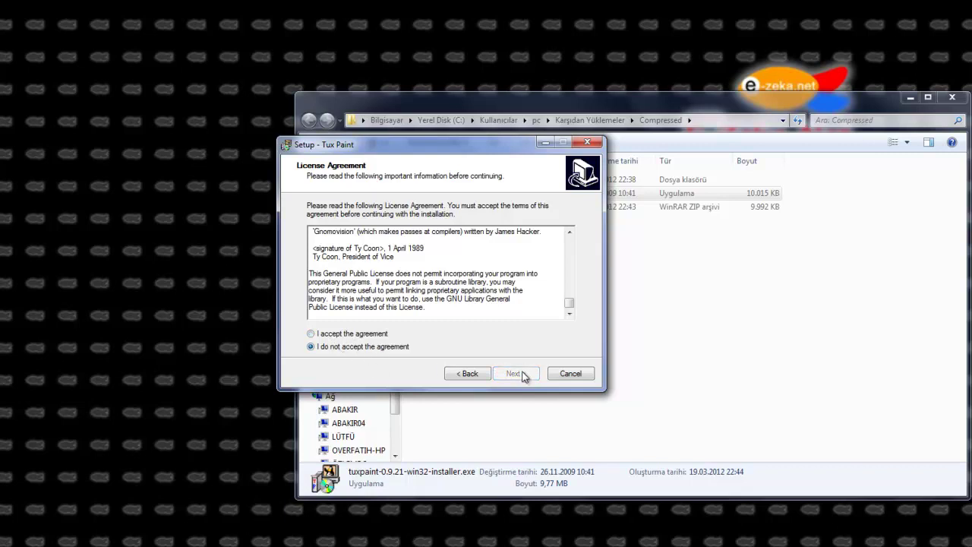
{"action": "left_click", "coordinate": [368, 335]}
{"action": "left_click", "coordinate": [515, 376]}
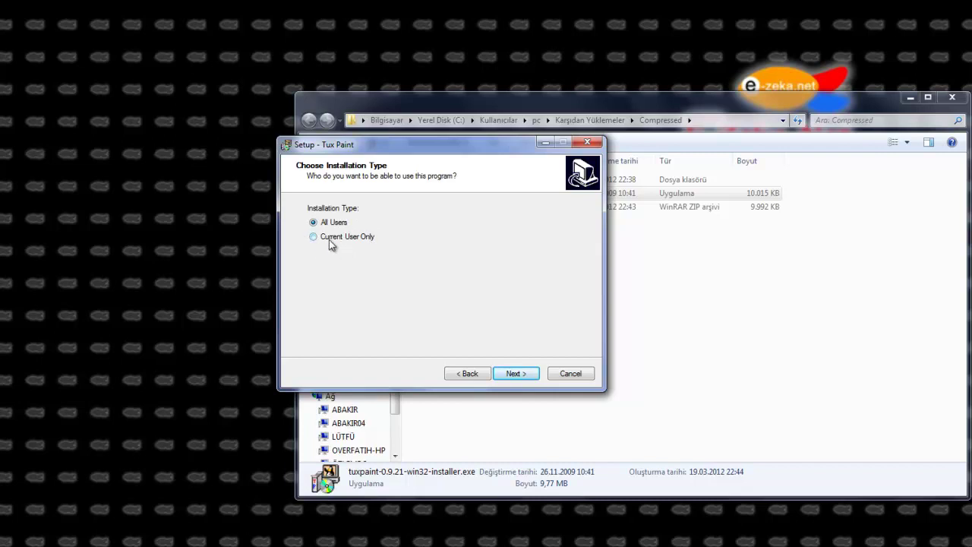
Set the installation type to All Users and keep the default destination C:\Program Files\TuxPaint and Start Menu folder Tux Paint.
{"action": "left_click", "coordinate": [328, 224]}
{"action": "left_click", "coordinate": [516, 373]}
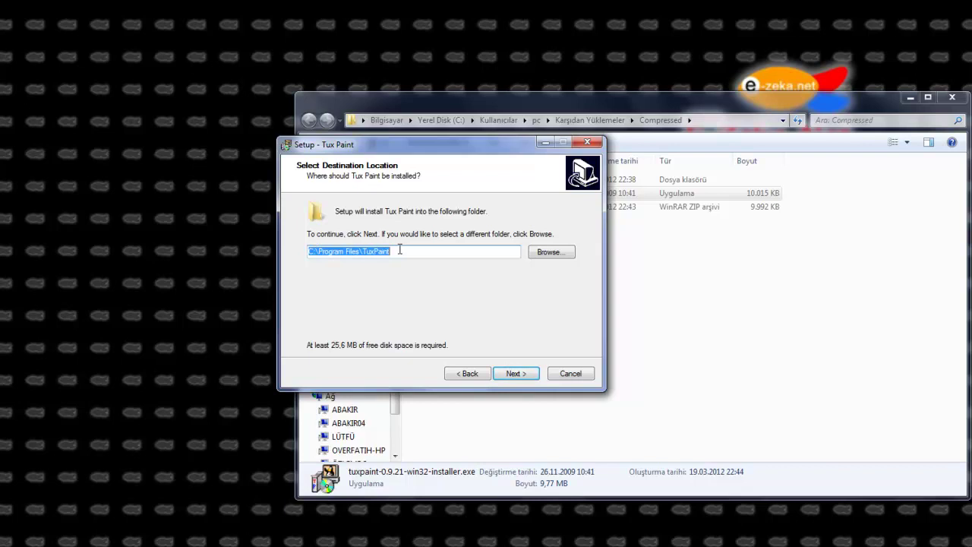
{"action": "left_click", "coordinate": [518, 374]}
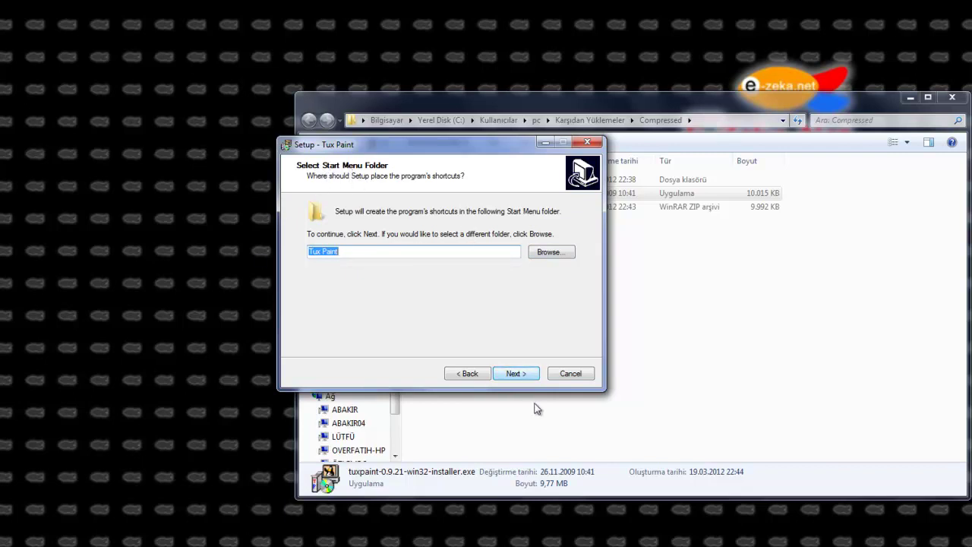
{"action": "left_click", "coordinate": [523, 379]}
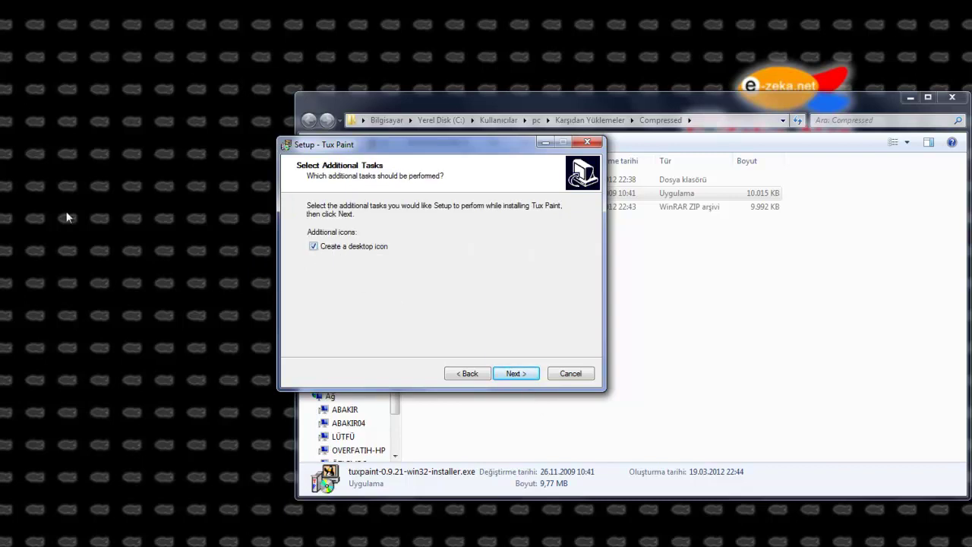
Keep the desktop icon option enabled and install Tux Paint with the chosen settings.
{"action": "left_click", "coordinate": [315, 248]}
{"action": "left_click", "coordinate": [315, 247]}
{"action": "left_click", "coordinate": [518, 375]}
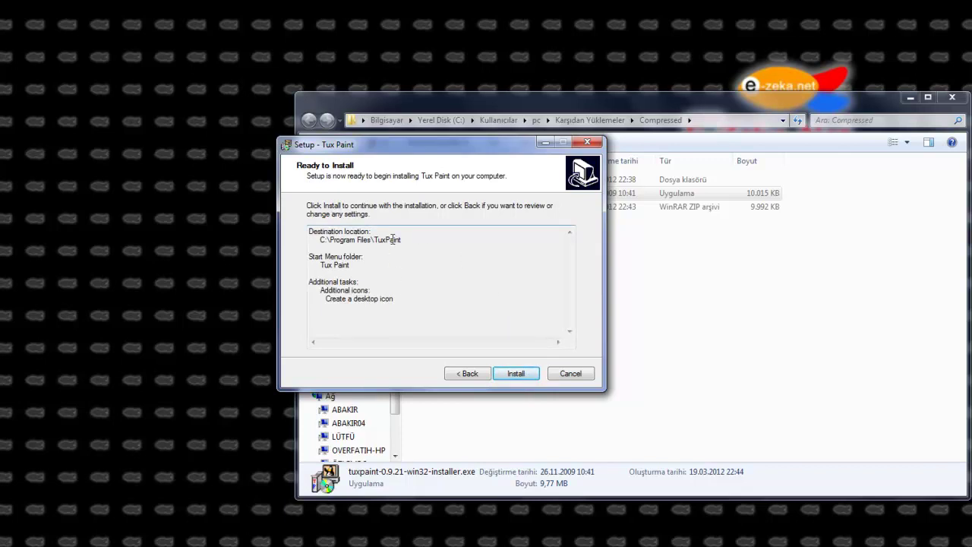
{"action": "left_click", "coordinate": [521, 375]}
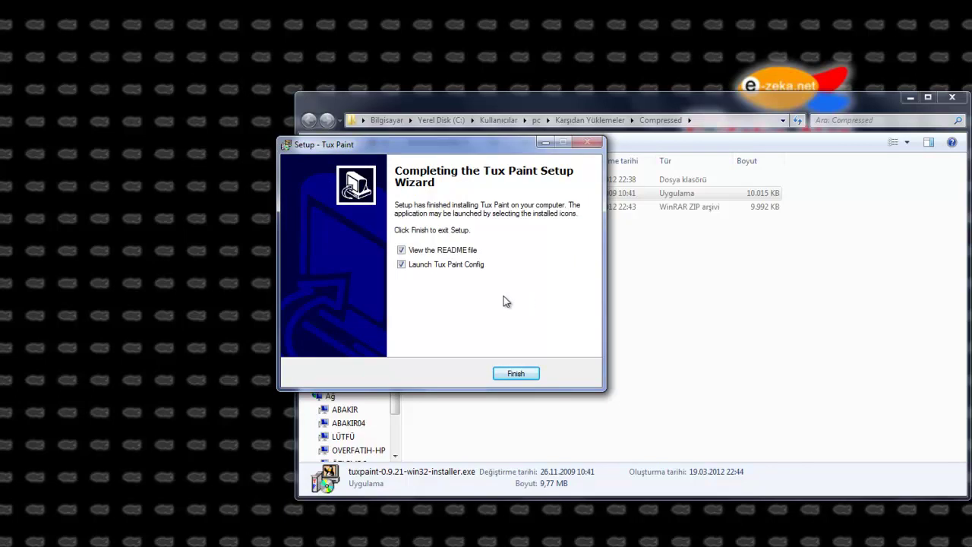
{"action": "left_click_drag", "start_coordinate": [451, 148], "coordinate": [518, 148]}
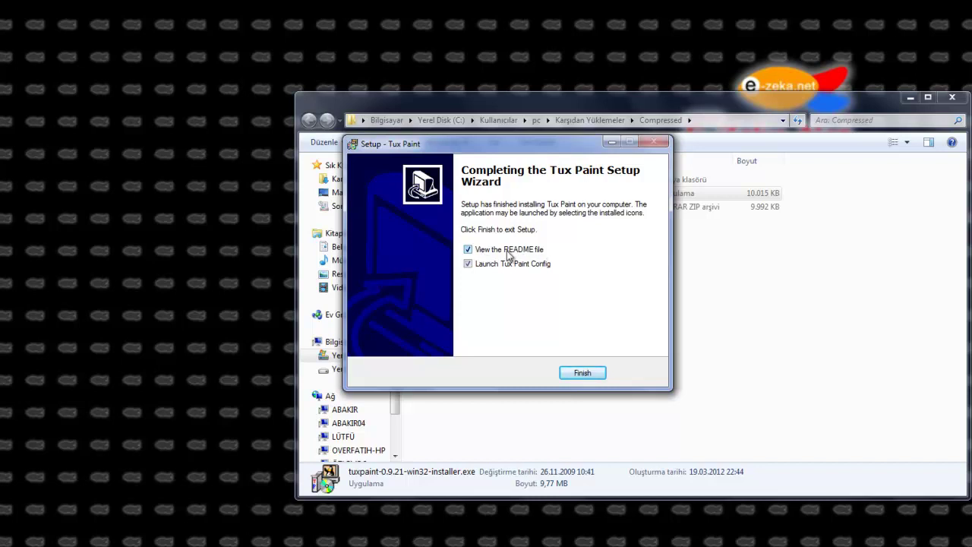
Finish the setup without viewing the README but with Tux Paint Config launched, and close the Compressed folder window to bring the configuration window into view.
{"action": "left_click", "coordinate": [468, 249]}
{"action": "left_click", "coordinate": [581, 373]}
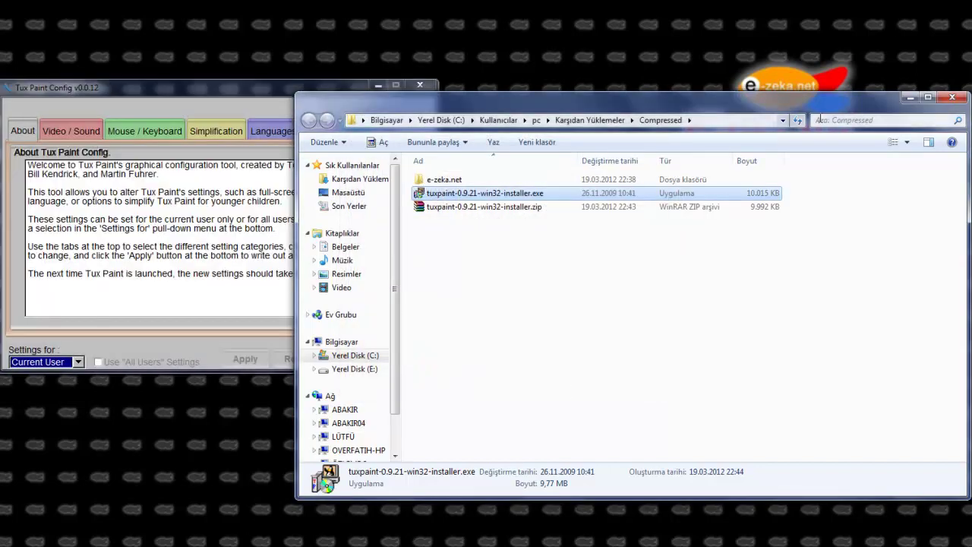
{"action": "left_click", "coordinate": [952, 98]}
{"action": "mouse_move", "coordinate": [275, 92]}
{"action": "left_mouse_down"}
{"action": "mouse_move", "coordinate": [514, 164]}
{"action": "mouse_move", "coordinate": [504, 150]}
{"action": "left_mouse_up"}
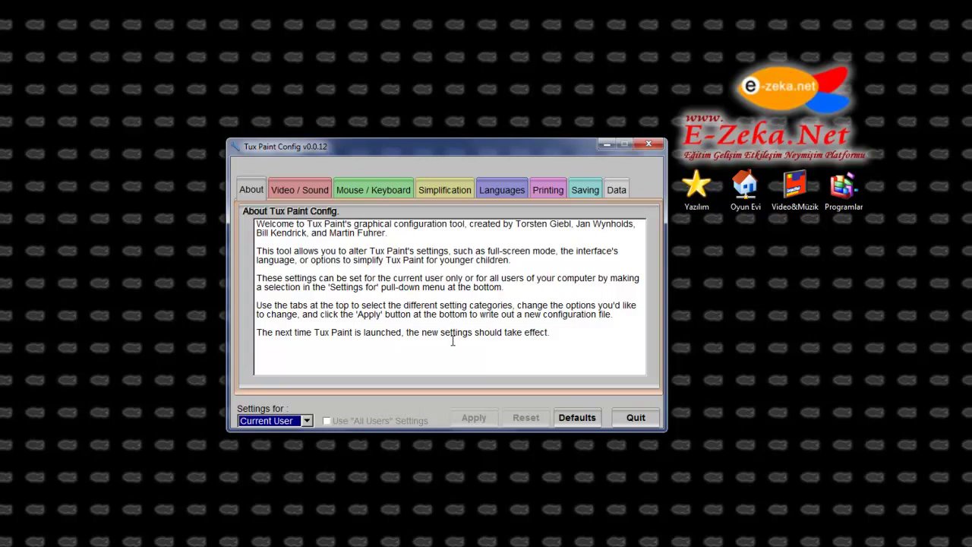
Look through the available interface languages in the Languages settings from start to end, keeping Turkish selected.
{"action": "left_click", "coordinate": [504, 190]}
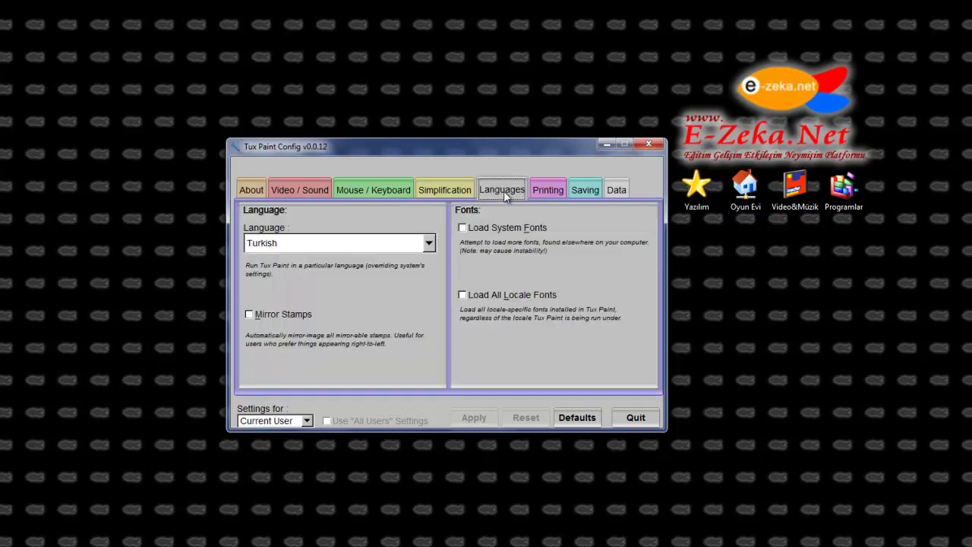
{"action": "left_click", "coordinate": [364, 243]}
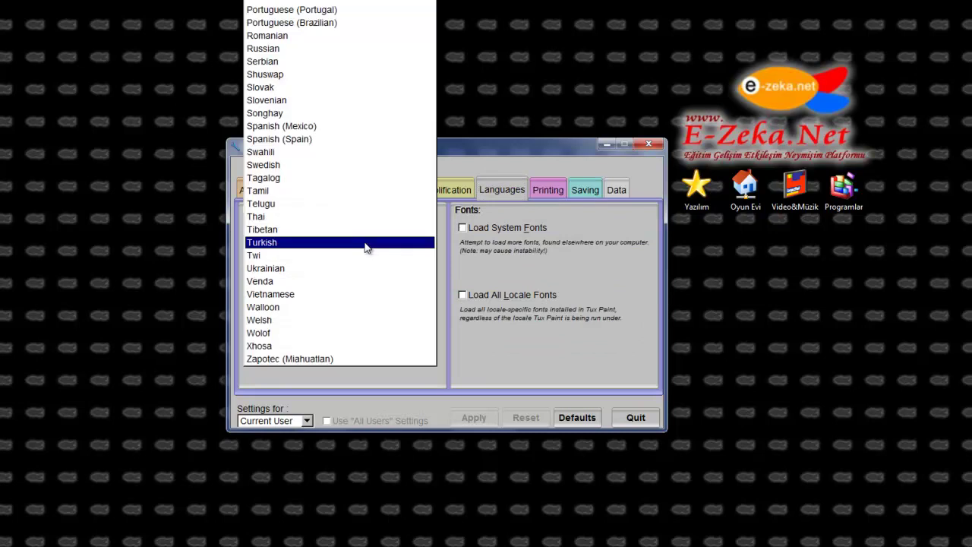
{"action": "left_click", "coordinate": [293, 245]}
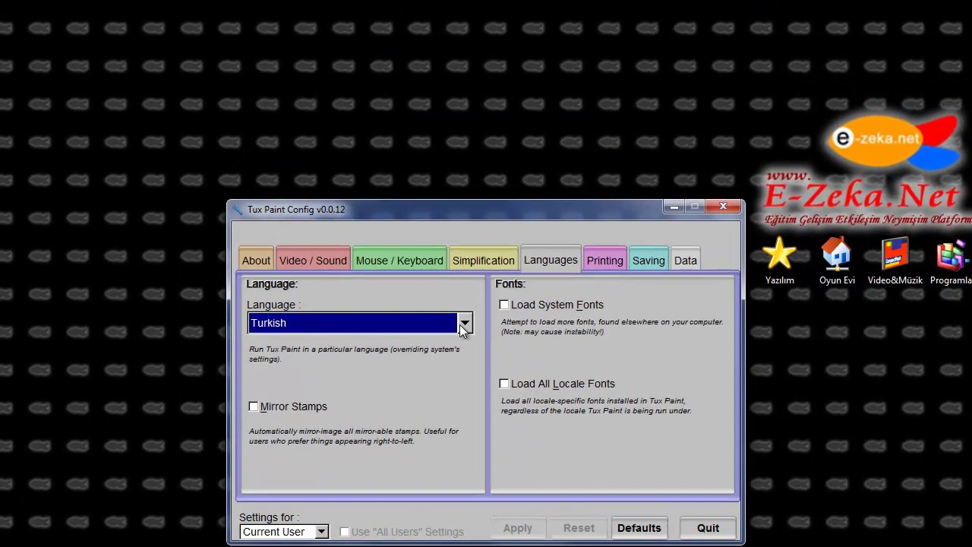
{"action": "left_click", "coordinate": [428, 243]}
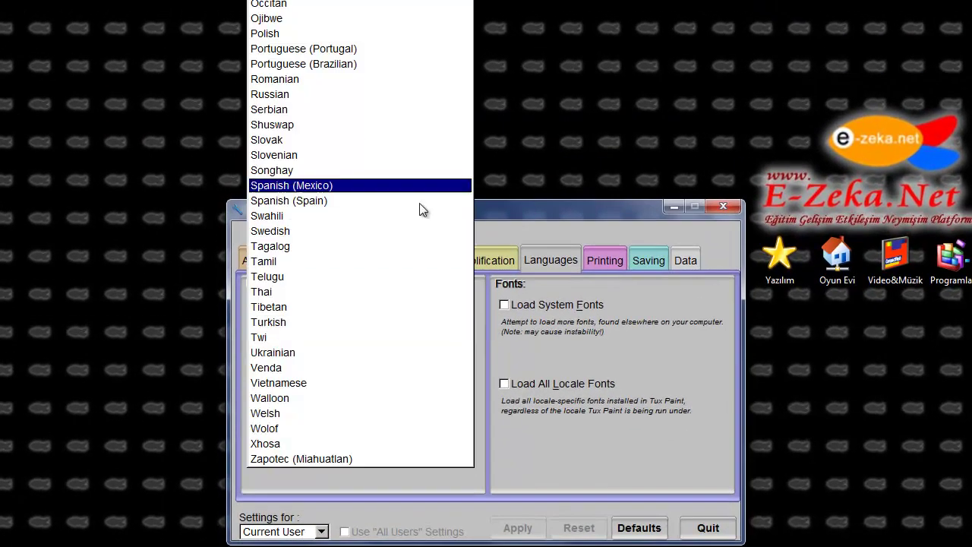
{"action": "scroll", "coordinate": [354, 26], "scroll_direction": "up", "scroll_amount": 18}
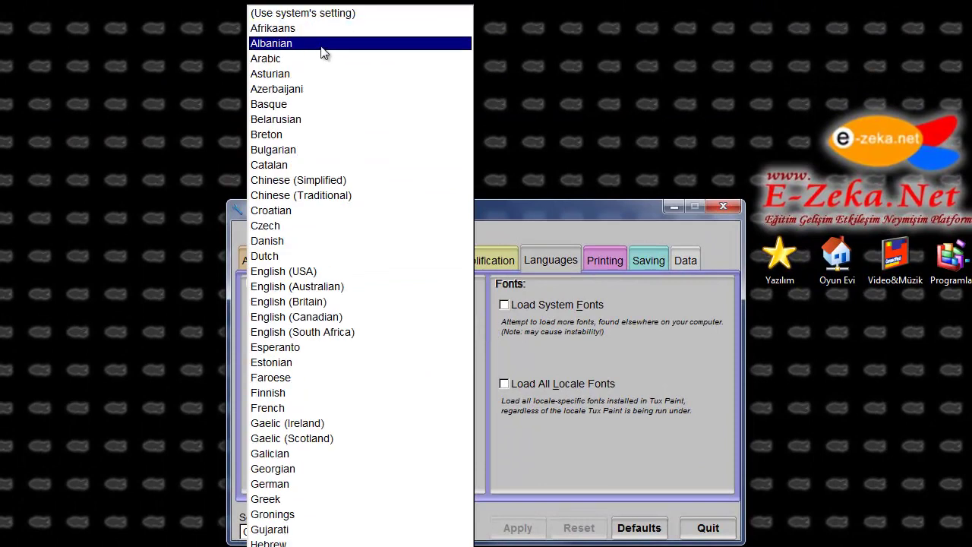
{"action": "scroll", "coordinate": [354, 449], "scroll_direction": "down", "scroll_amount": 2}
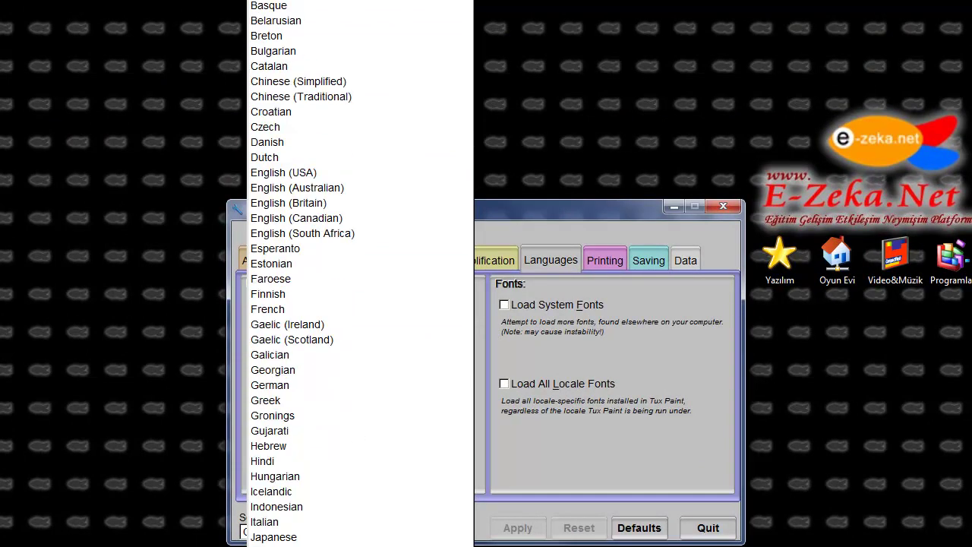
{"action": "scroll", "coordinate": [303, 271], "scroll_direction": "down", "scroll_amount": 5}
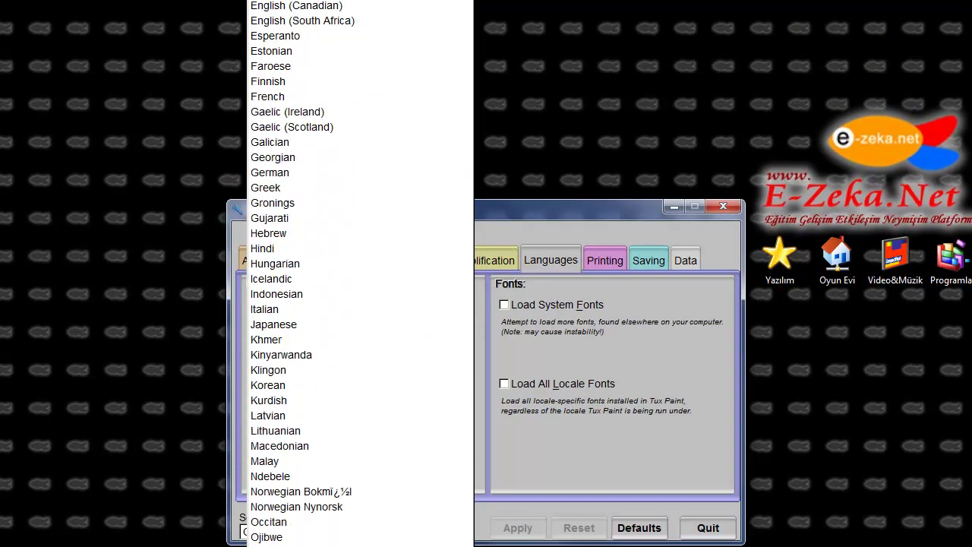
{"action": "scroll", "coordinate": [357, 273], "scroll_direction": "down", "scroll_amount": 2}
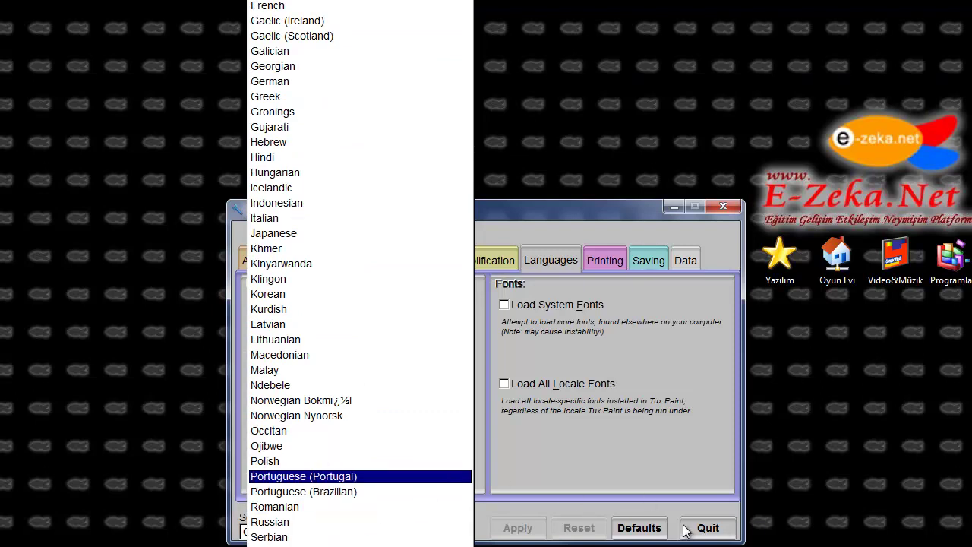
{"action": "scroll", "coordinate": [361, 304], "scroll_direction": "down", "scroll_amount": 3}
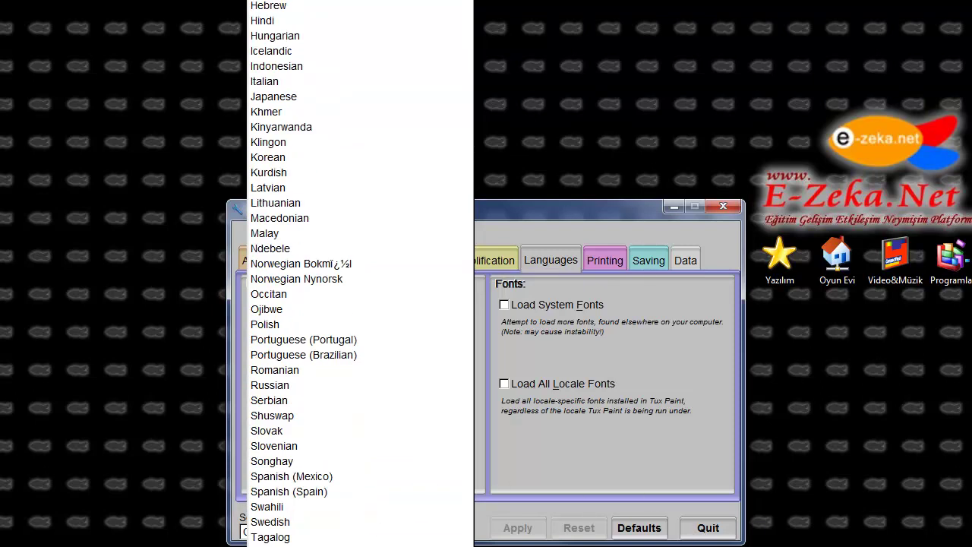
{"action": "key", "text": "Escape"}
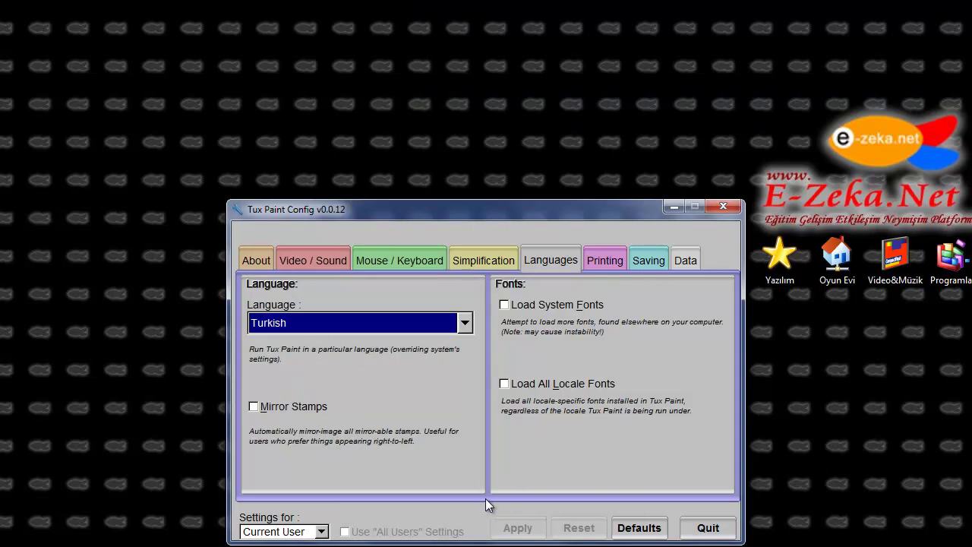
Try Tibetan as the interface language, set the language back to Turkish and apply the setting.
{"action": "left_click", "coordinate": [359, 325]}
{"action": "left_click", "coordinate": [356, 312]}
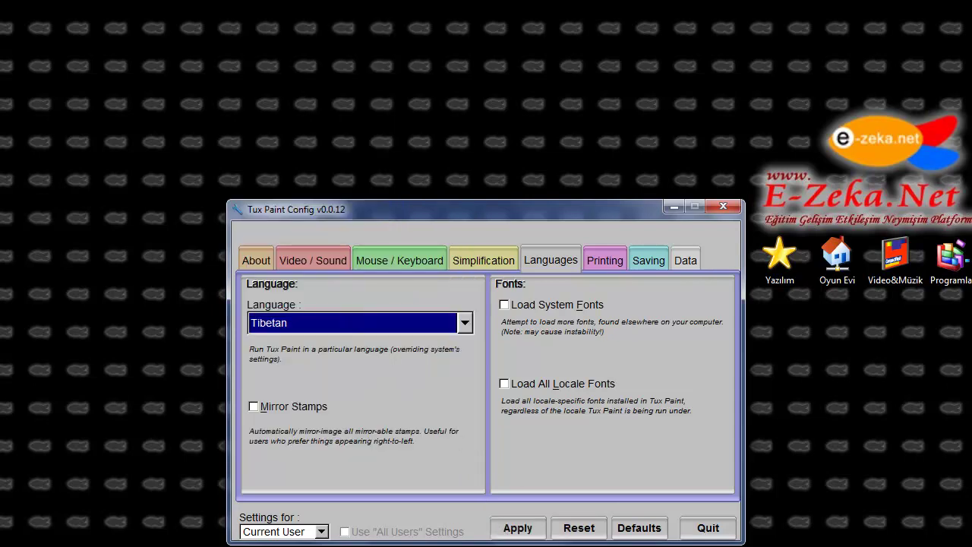
{"action": "left_click", "coordinate": [333, 328]}
{"action": "left_click", "coordinate": [328, 338]}
{"action": "left_click", "coordinate": [521, 528]}
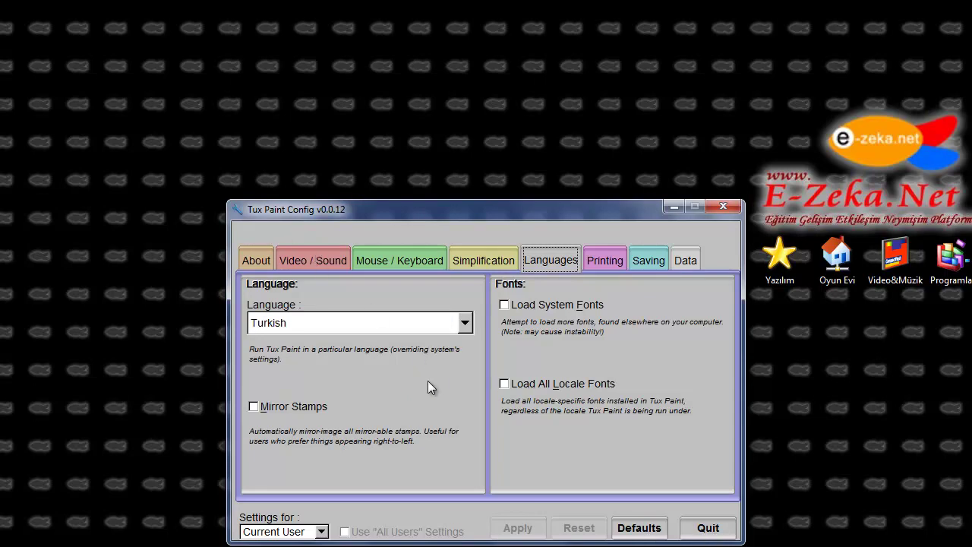
Set the Tux Paint window size to 800 by 600 in the video settings and apply the change.
{"action": "left_click", "coordinate": [310, 259]}
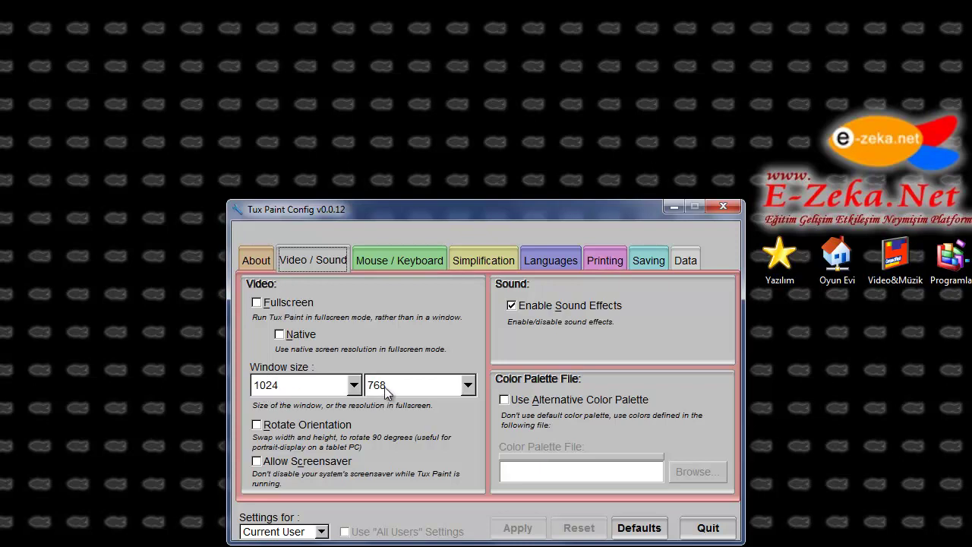
{"action": "left_click", "coordinate": [354, 385]}
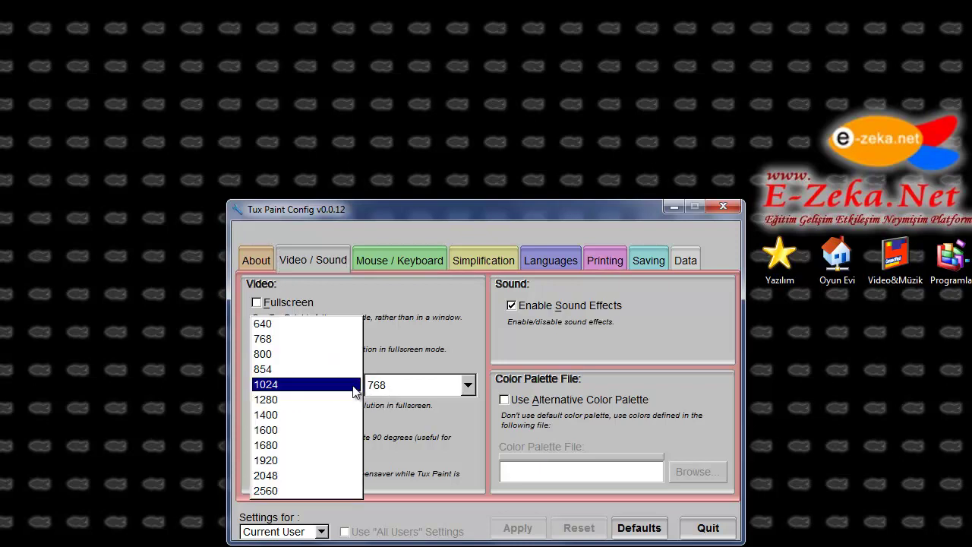
{"action": "left_click", "coordinate": [316, 355]}
{"action": "left_click", "coordinate": [414, 385]}
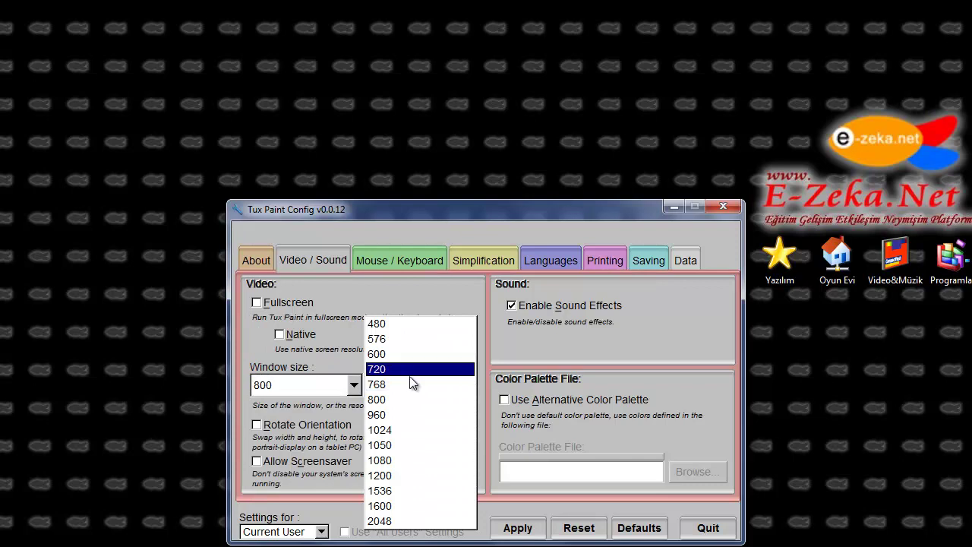
{"action": "left_click", "coordinate": [403, 354]}
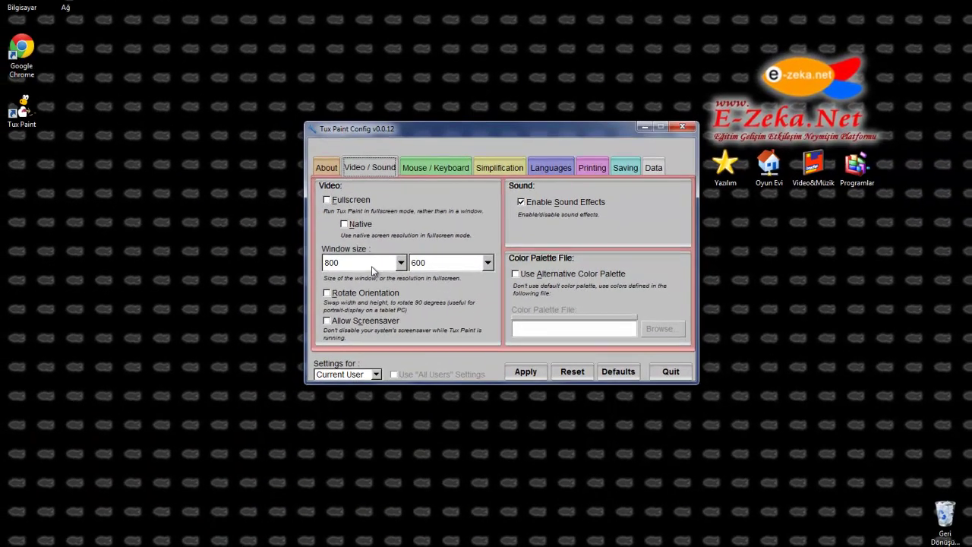
{"action": "left_click", "coordinate": [533, 368]}
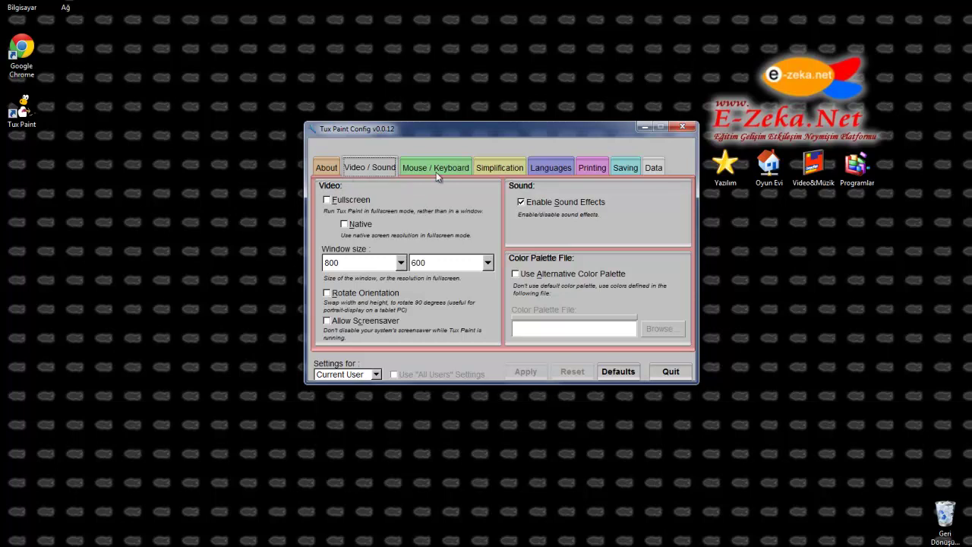
Recheck the interface language setting, leave it on Turkish and quit Tux Paint Config.
{"action": "left_click", "coordinate": [555, 170]}
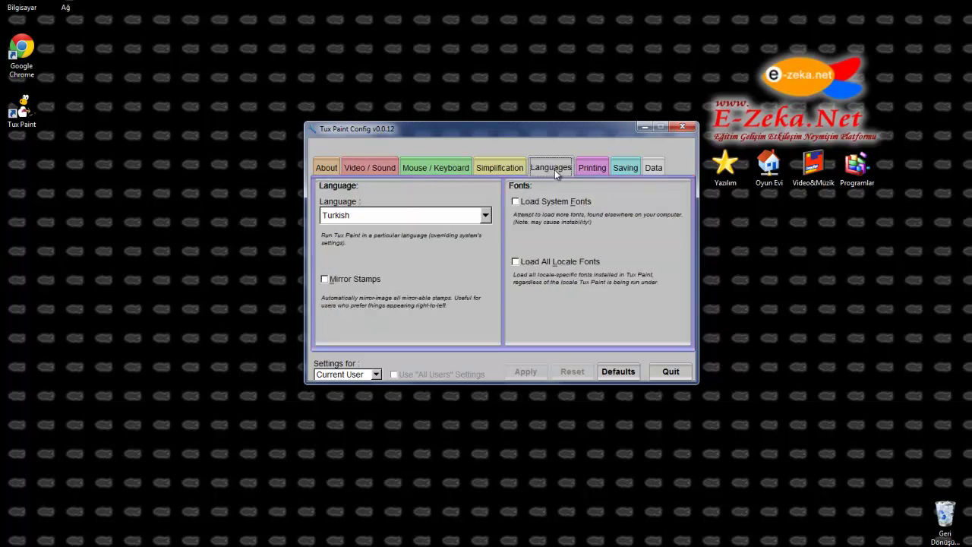
{"action": "left_click", "coordinate": [483, 216]}
{"action": "left_click", "coordinate": [479, 218]}
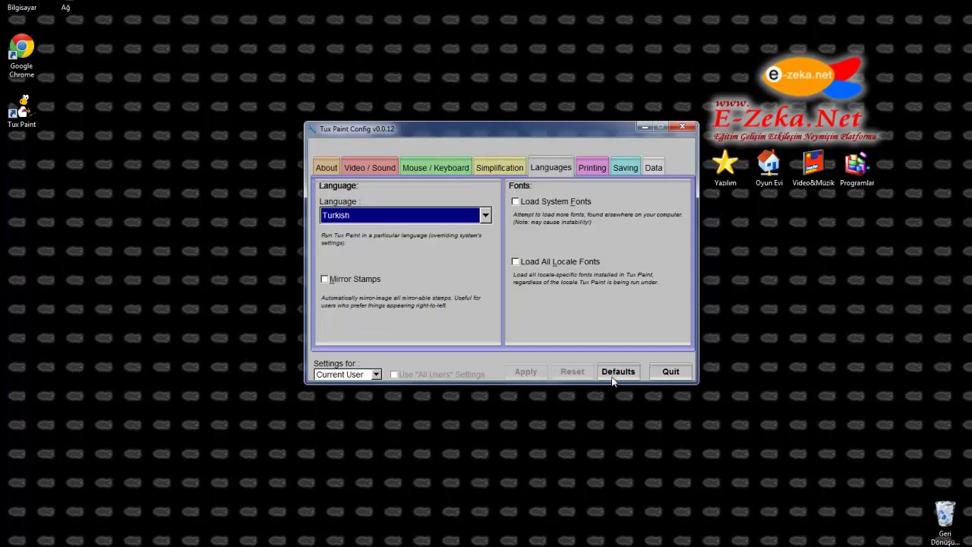
{"action": "left_click", "coordinate": [671, 372]}
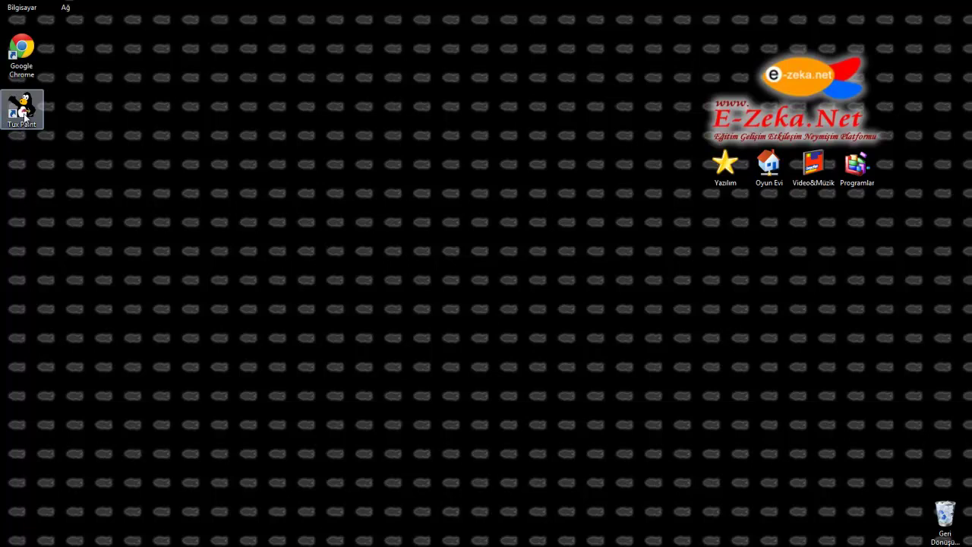
Launch Tux Paint from the desktop and start a new drawing on a plain white background.
{"action": "double_click", "coordinate": [26, 109]}
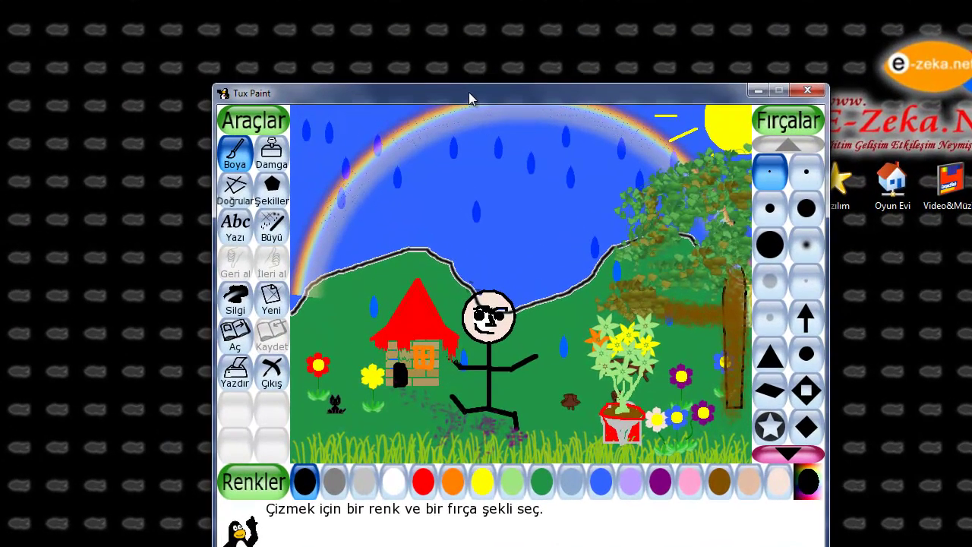
{"action": "mouse_move", "coordinate": [469, 92]}
{"action": "left_mouse_down"}
{"action": "mouse_move", "coordinate": [425, 63]}
{"action": "mouse_move", "coordinate": [434, 41]}
{"action": "left_mouse_up"}
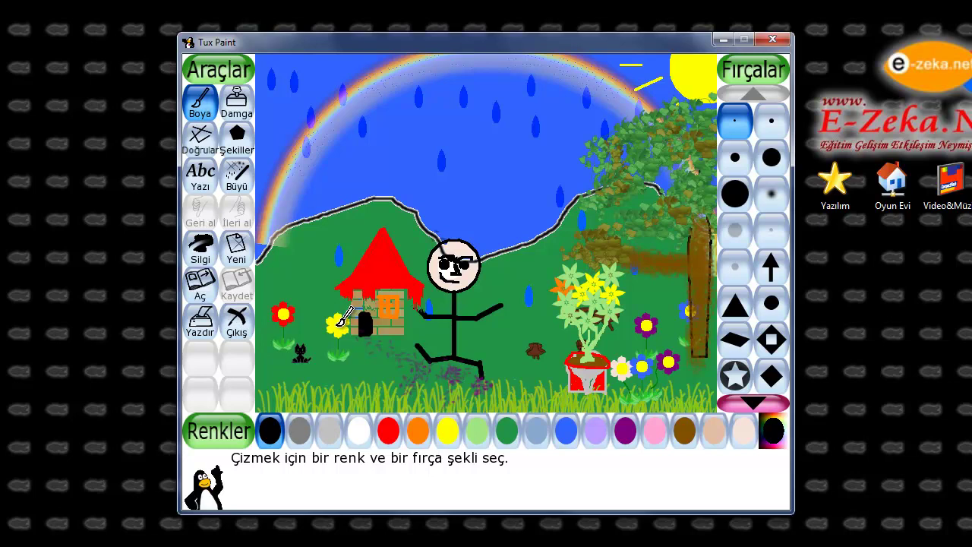
{"action": "left_click", "coordinate": [235, 257]}
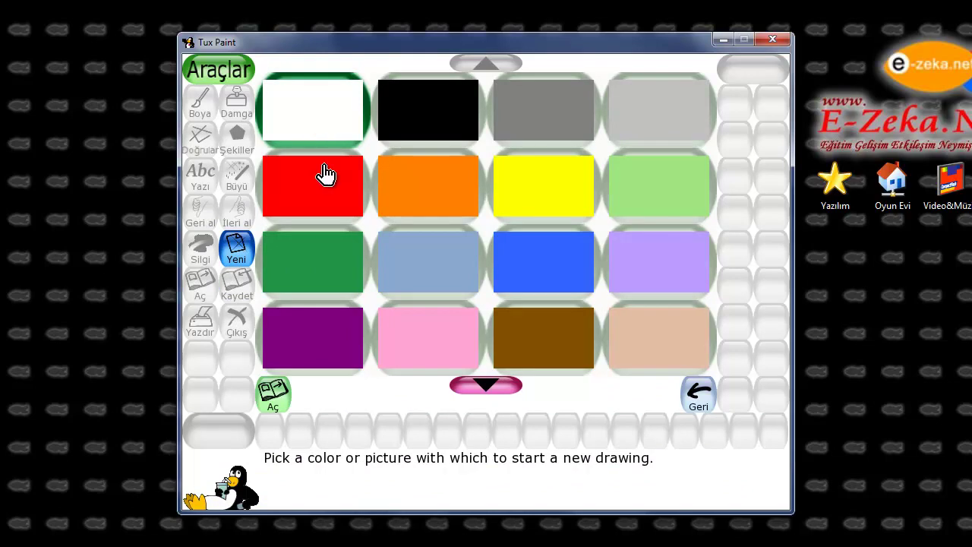
{"action": "left_click", "coordinate": [276, 394]}
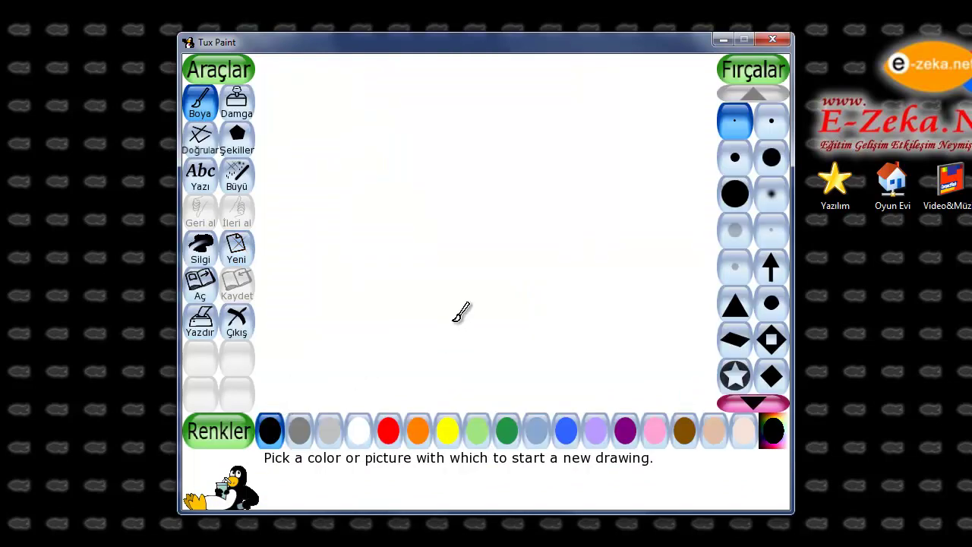